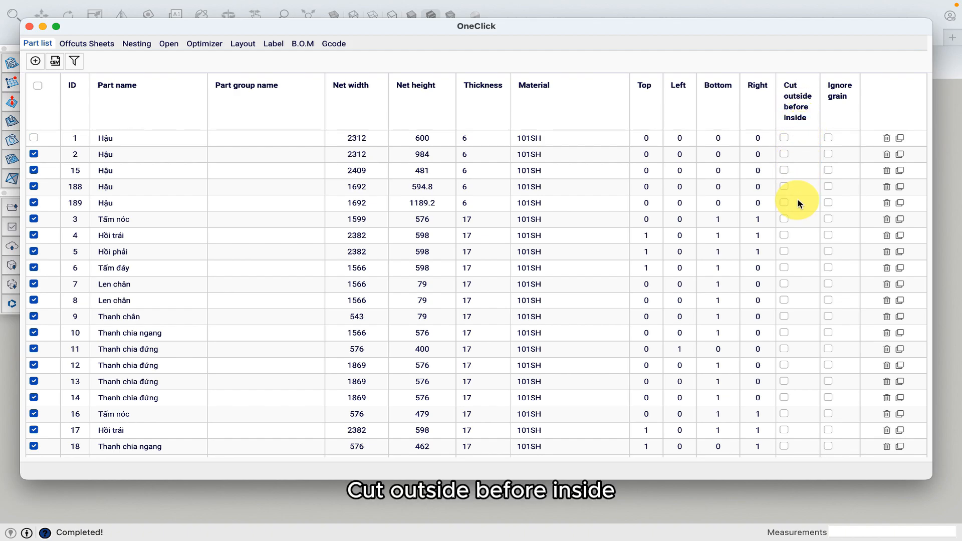
- Enable Cut outside before inside for the two Glass door parts, IDs 178 and 179, in the part list
scroll(798, 200, down, 2)
scroll(798, 203, down, 9)
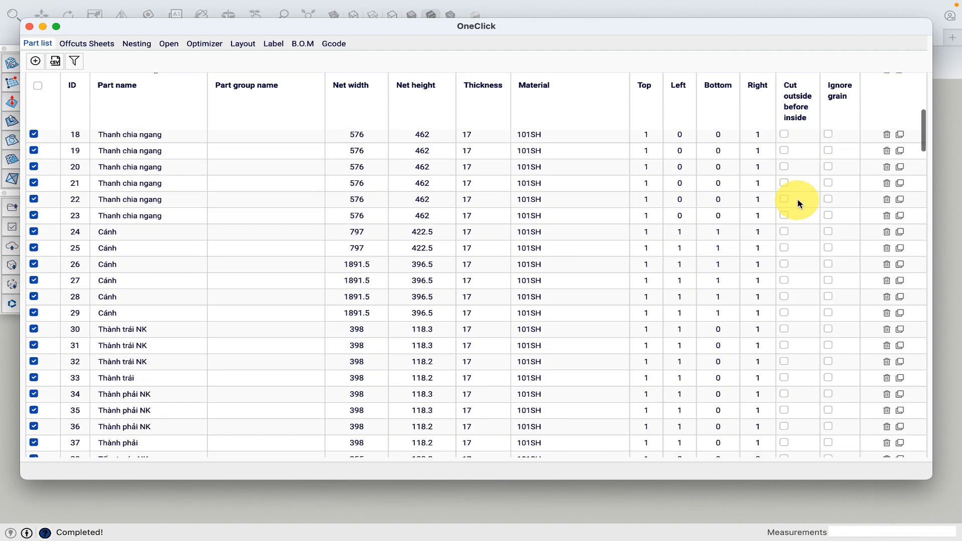
scroll(797, 203, down, 9)
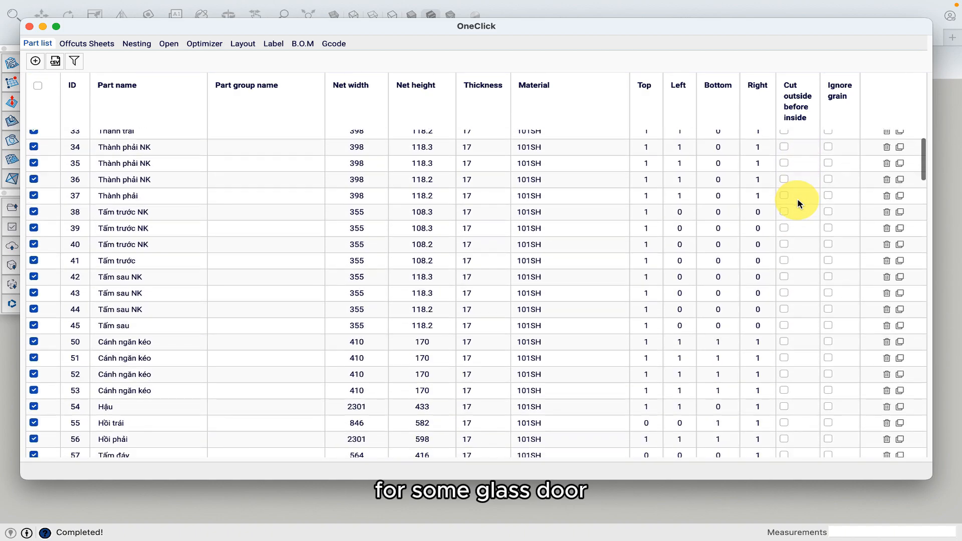
scroll(798, 203, down, 8)
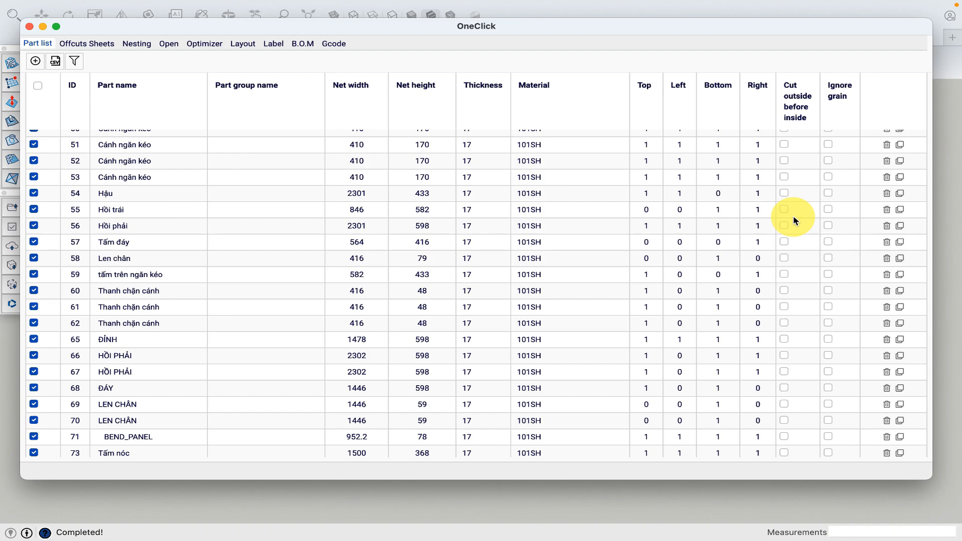
scroll(794, 221, down, 20)
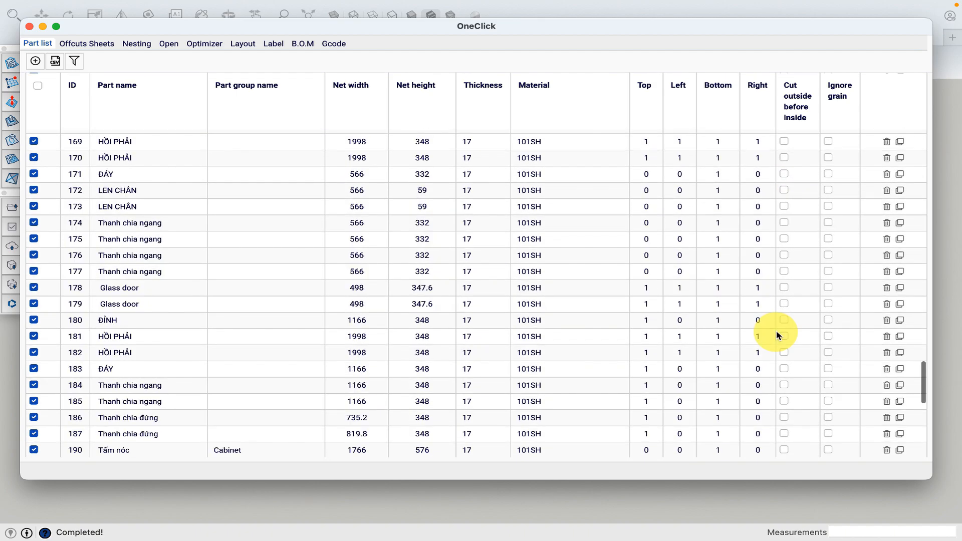
click(785, 303)
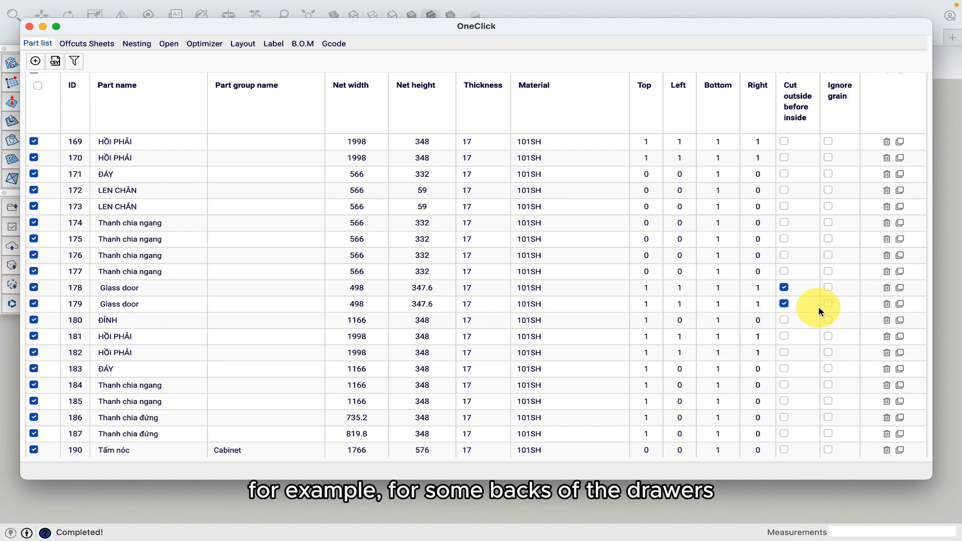
- Enable Ignore grain for the two Drawer back parts, IDs 89 and 90, in the part list
scroll(818, 305, down, 5)
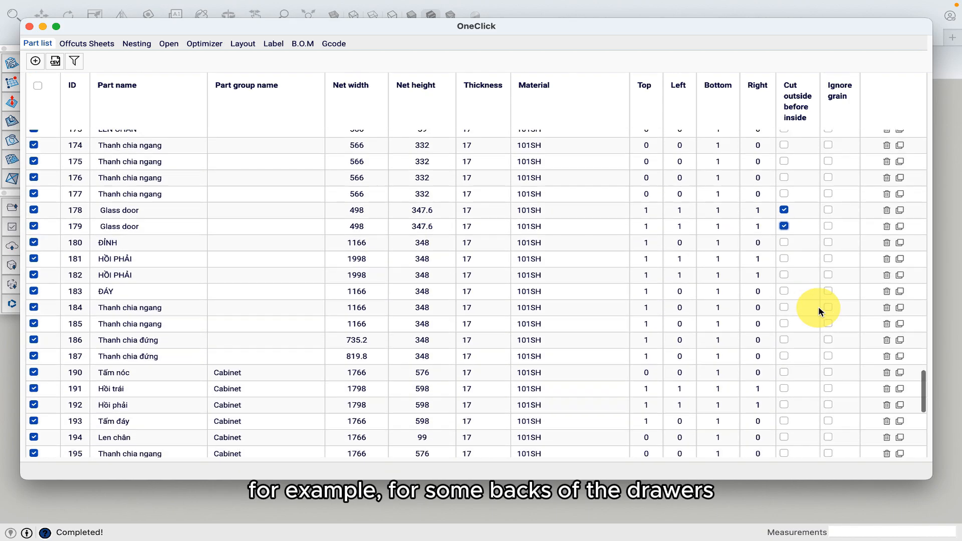
scroll(819, 306, down, 2)
scroll(826, 224, up, 10)
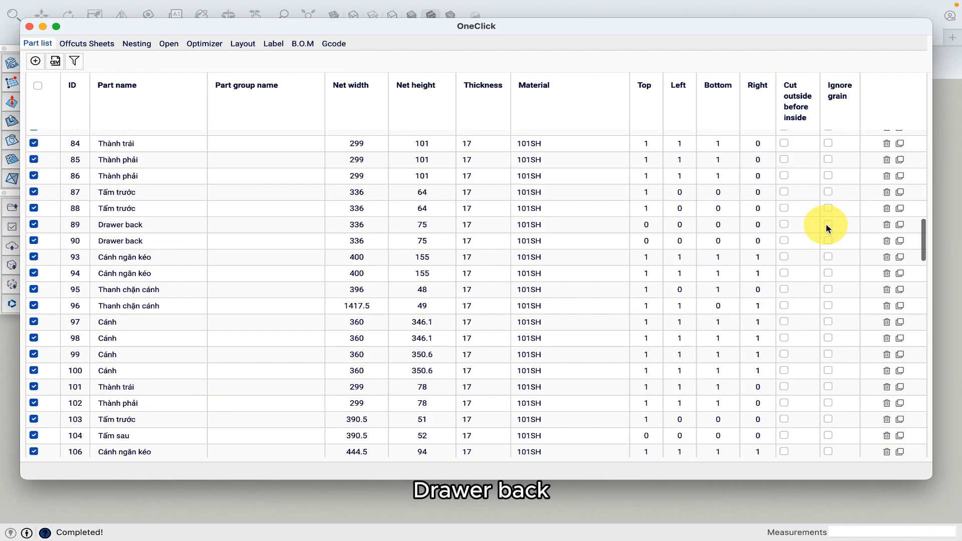
click(828, 224)
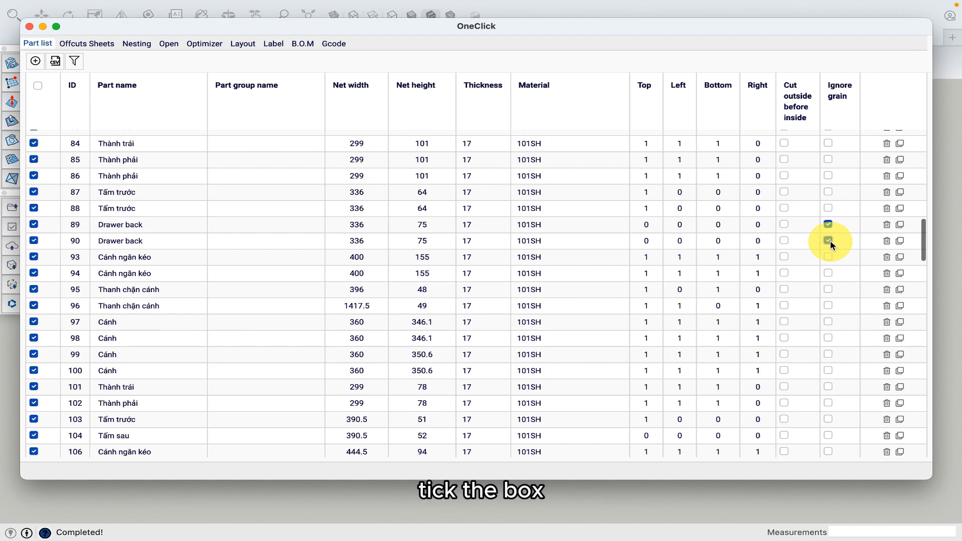
click(828, 241)
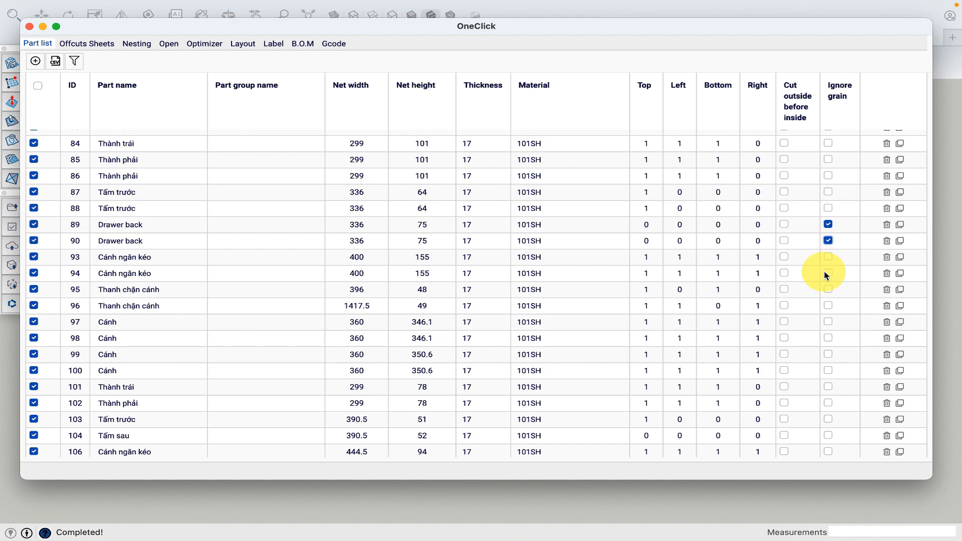
- Delete the Hậu part with ID 1 from the part list and duplicate the Hậu part with ID 2
scroll(824, 271, up, 10)
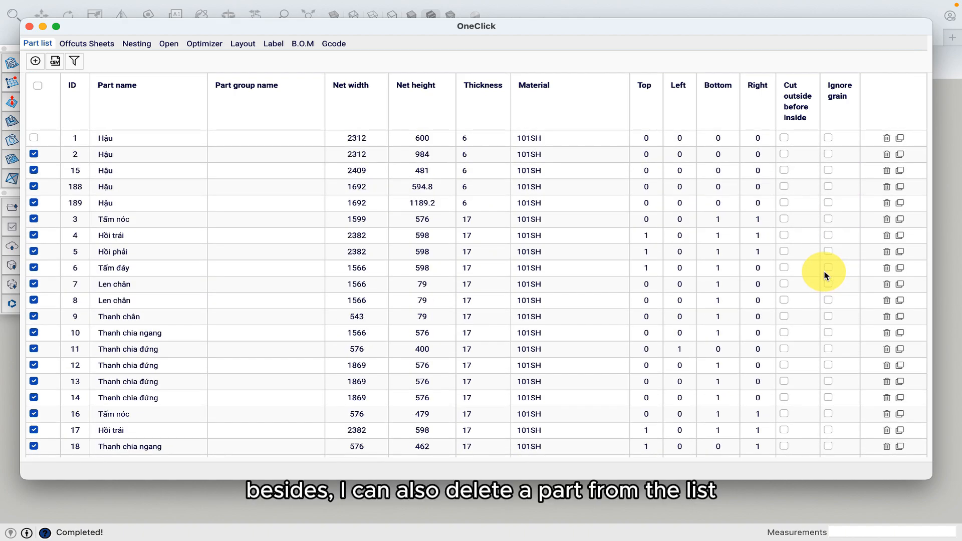
click(887, 139)
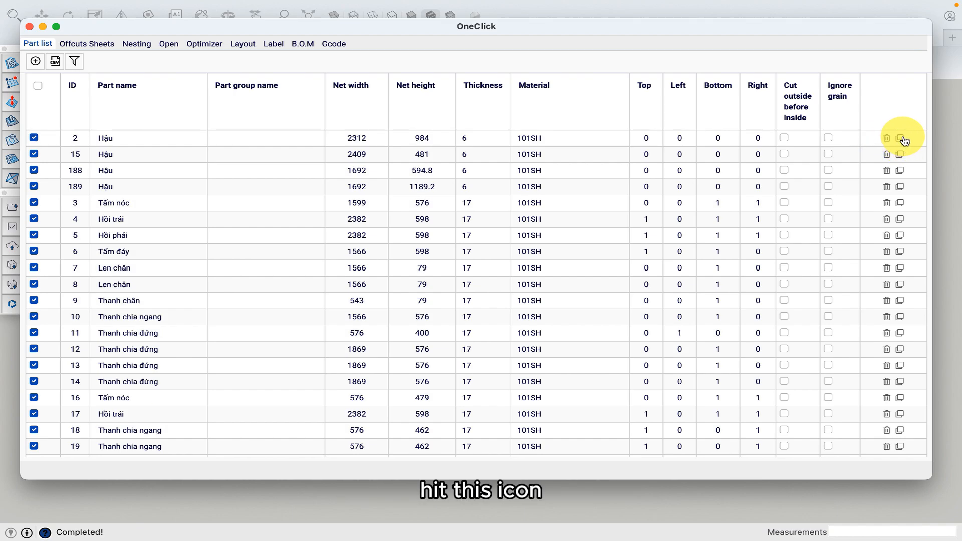
click(903, 140)
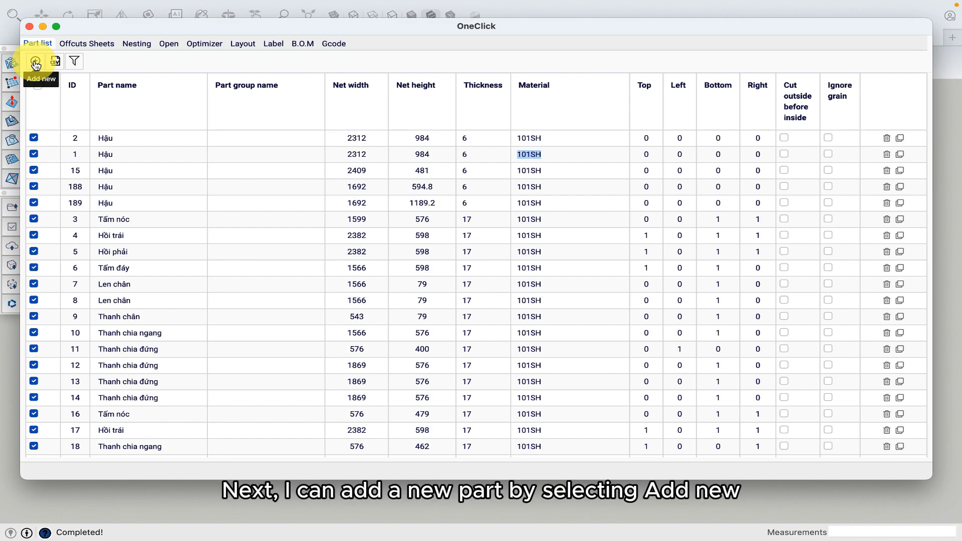
- Add a new part named Face in the part group table with material 101SH
click(35, 61)
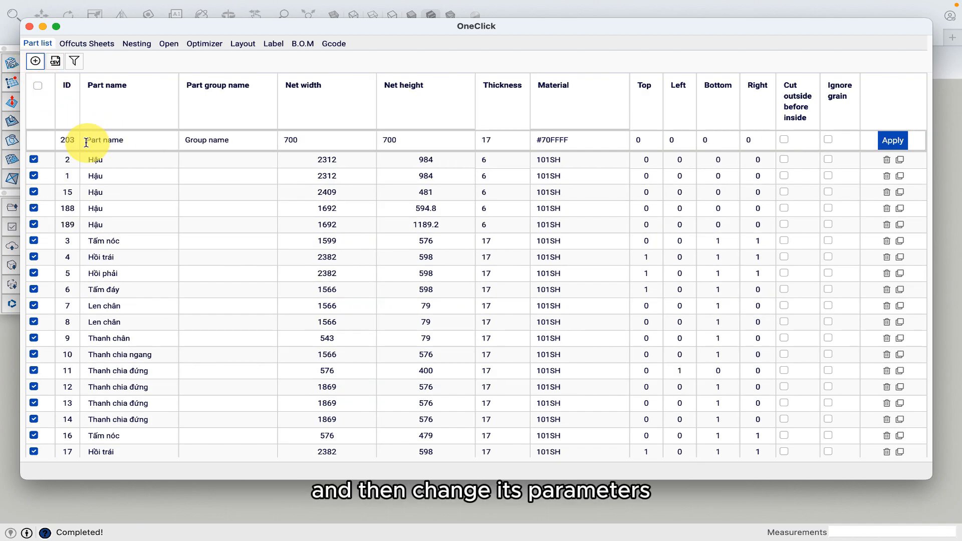
drag(83, 141, 124, 141)
text(Face)
click(204, 139)
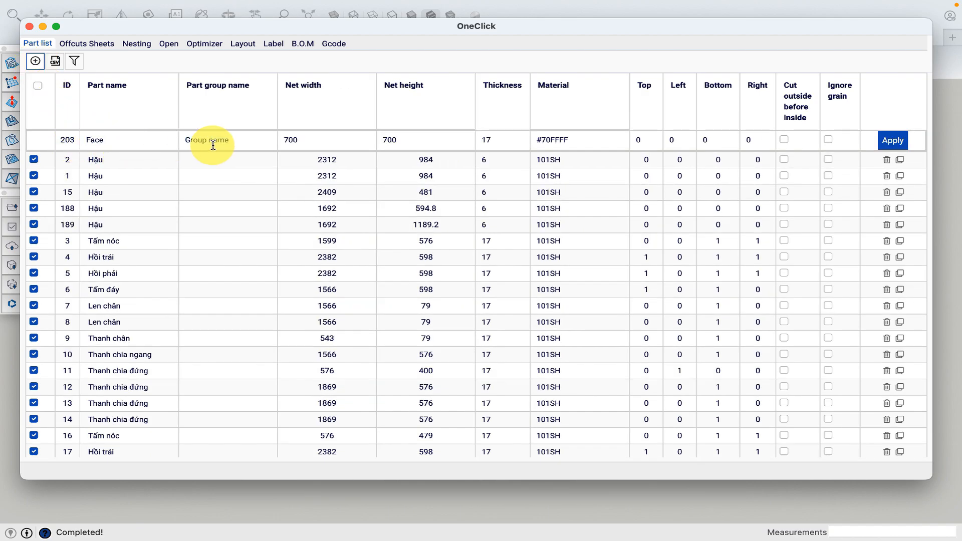
text(table)
click(572, 139)
text(101SH)
- Set the new part's net width to 1200, net height to 600 and its Top, Left and Bottom values to 1, and apply it
click(493, 140)
double_click(322, 143)
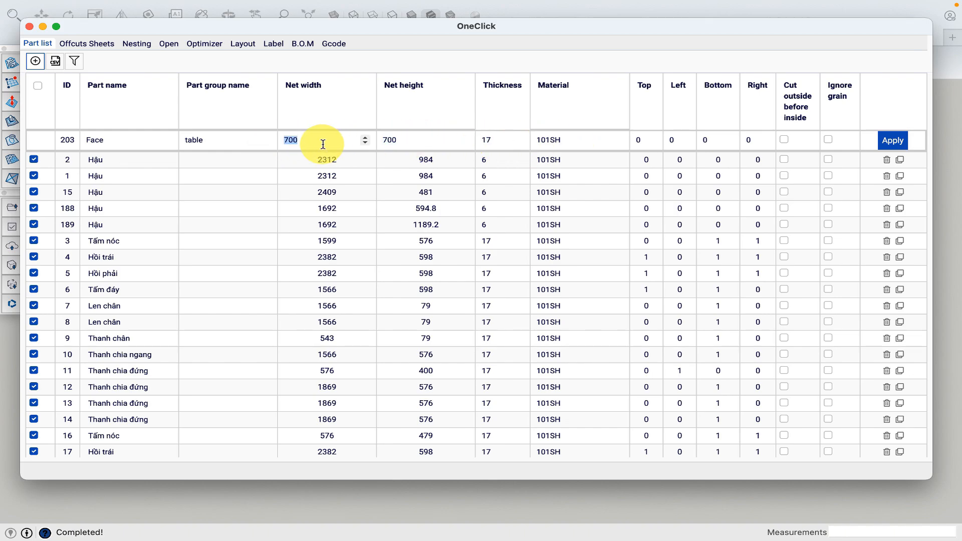
text(1200)
double_click(404, 139)
text(600)
click(653, 139)
click(686, 138)
click(729, 138)
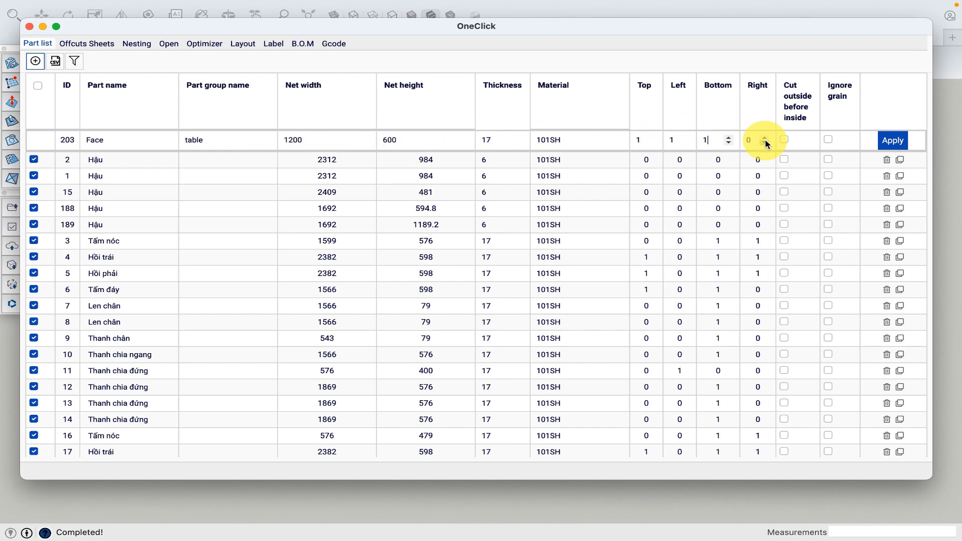
click(893, 140)
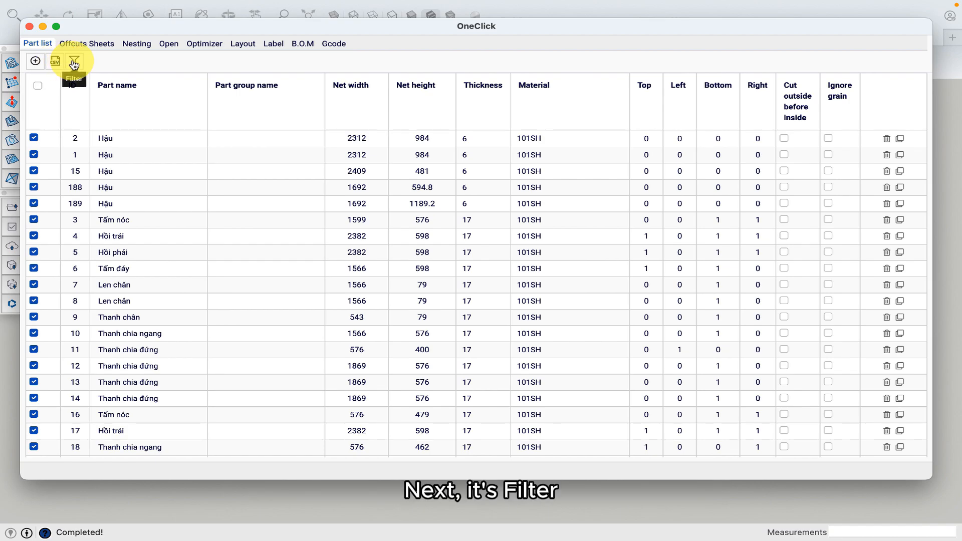
- Filter the part list to include only material 101SH-17 and review which parts are selected
click(74, 62)
click(50, 95)
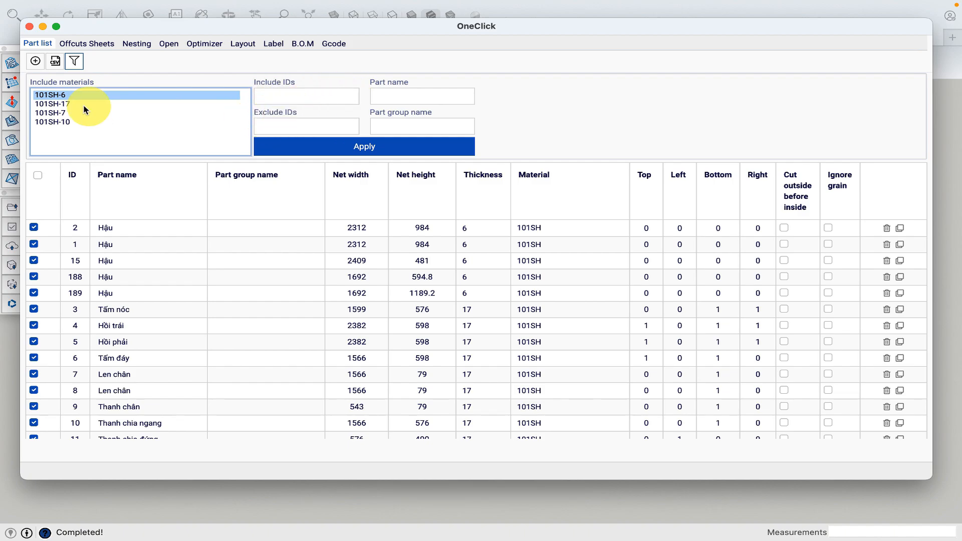
click(68, 104)
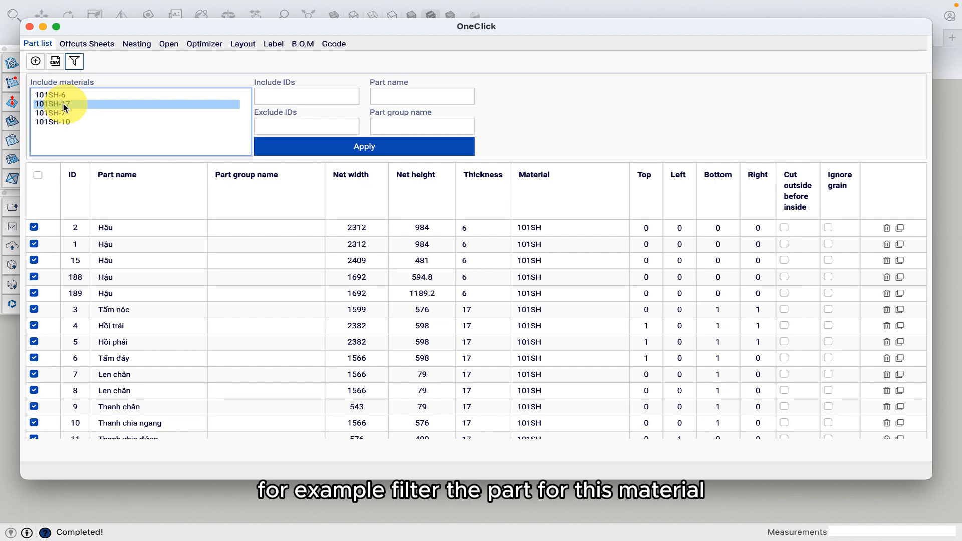
click(364, 150)
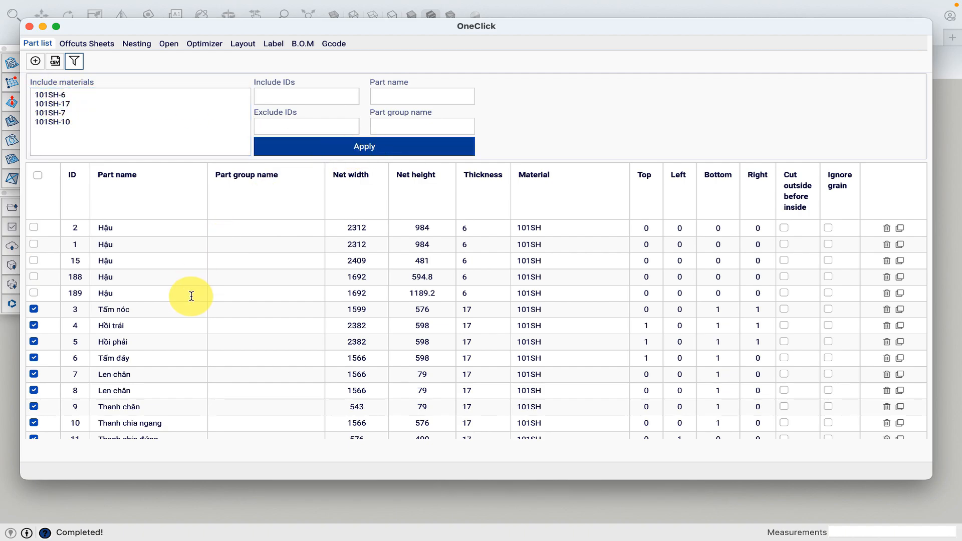
scroll(191, 294, down, 3)
scroll(180, 283, up, 3)
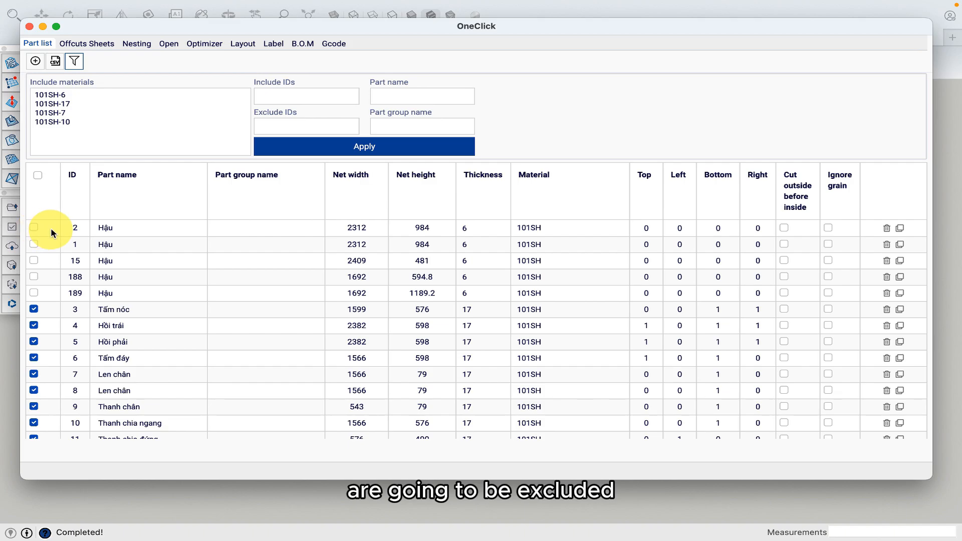
scroll(40, 245, down, 10)
- Filter the part list to include only the part IDs 3,4
click(305, 96)
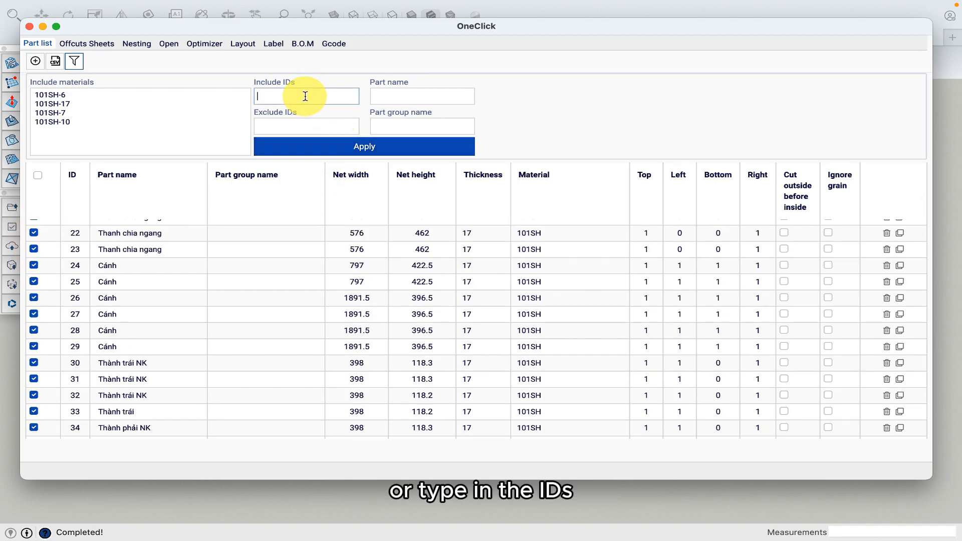
scroll(172, 321, up, 10)
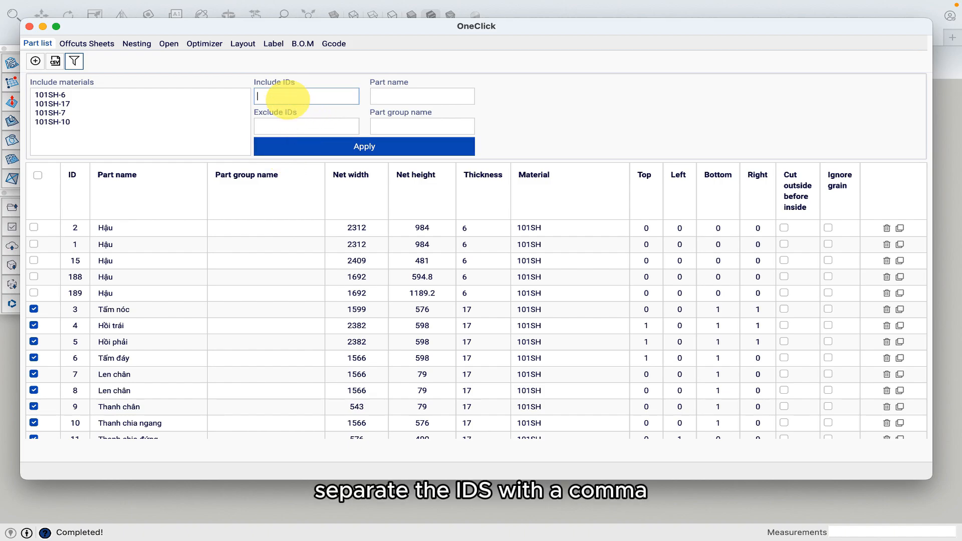
text(3,4)
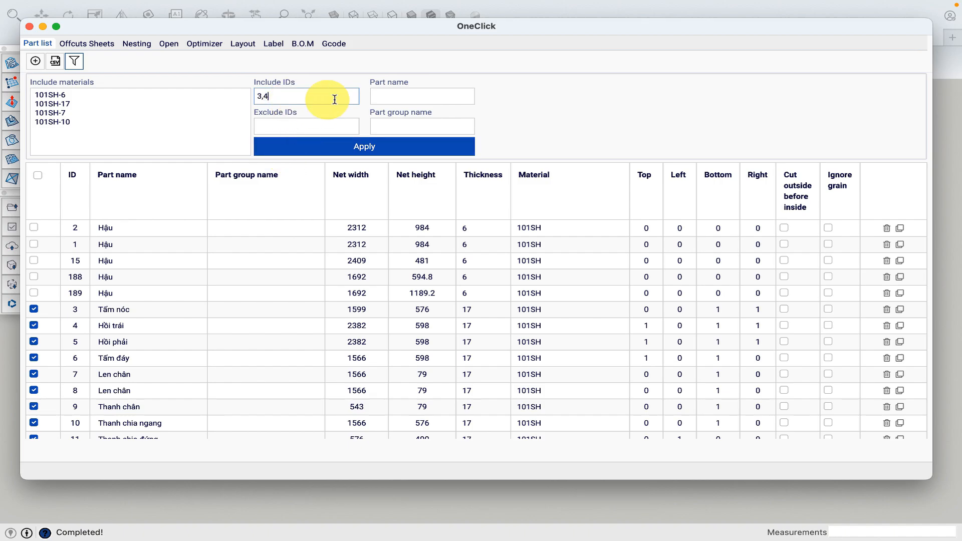
click(374, 153)
click(283, 126)
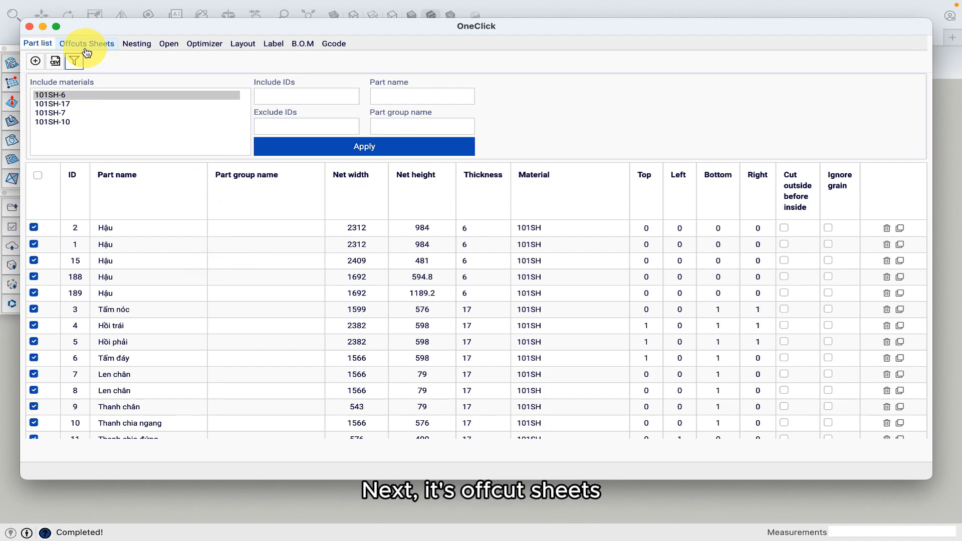
- Delete the 1193.5 × 965.3 and 1198.5 × 1138.1 sheets from the offcut sheets list
click(101, 47)
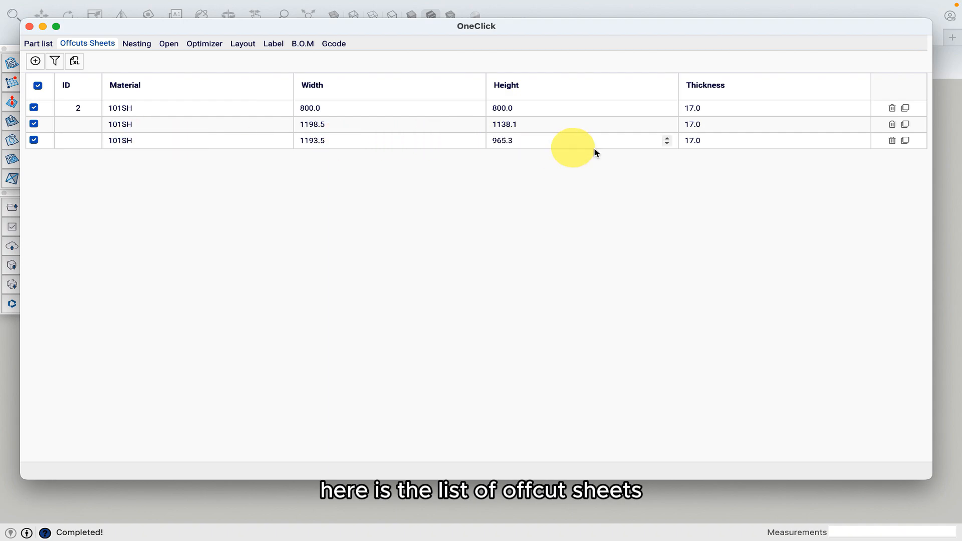
click(893, 141)
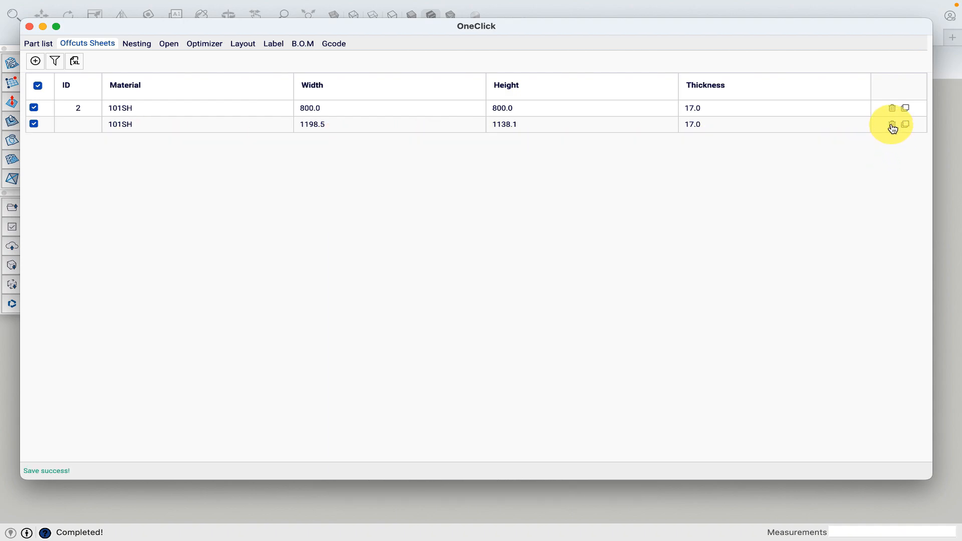
click(892, 125)
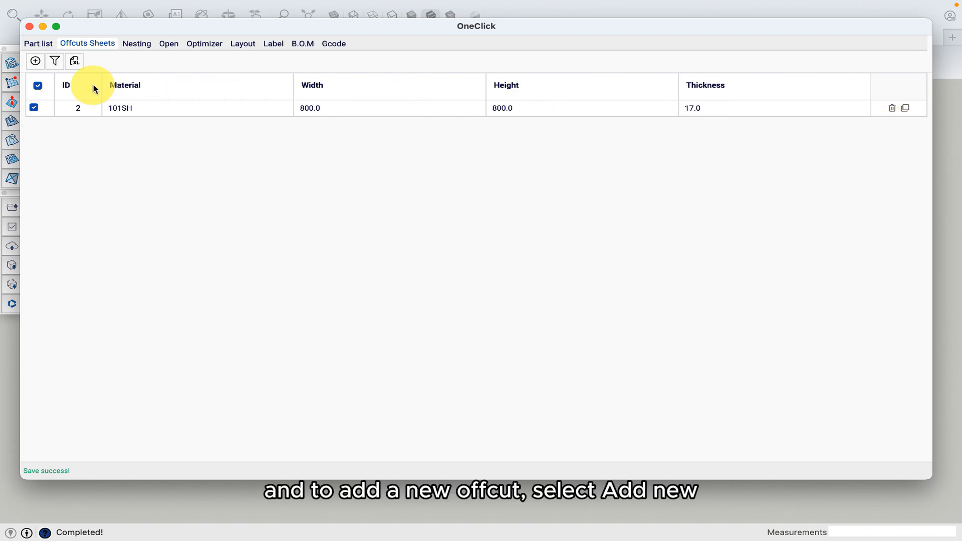
- Start a new offcut sheet entry with material 101SH and check the material naming against the part list
click(35, 61)
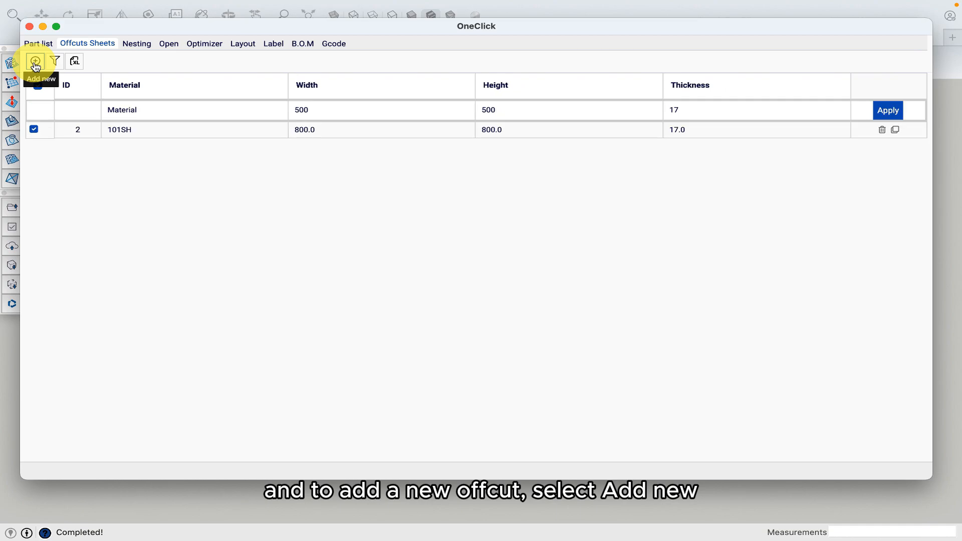
double_click(153, 110)
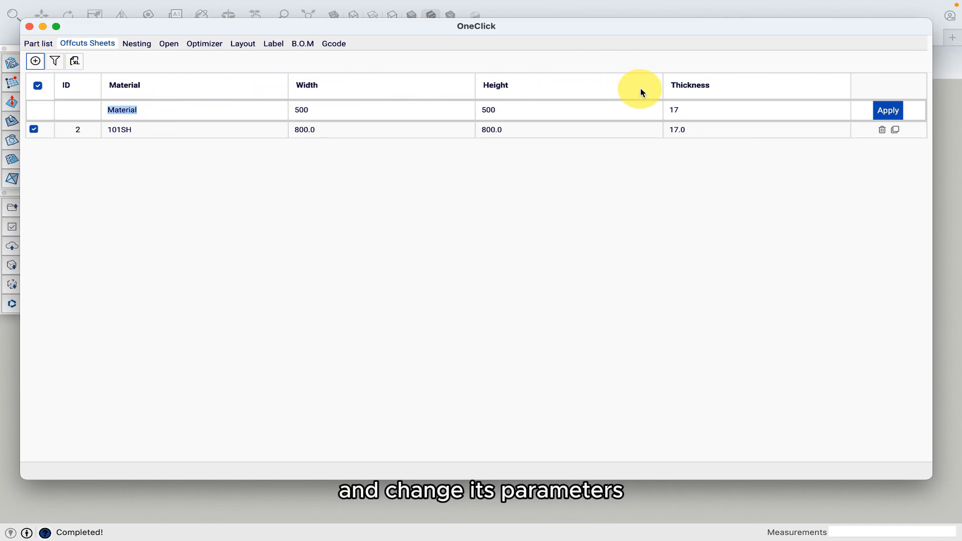
text(101S)
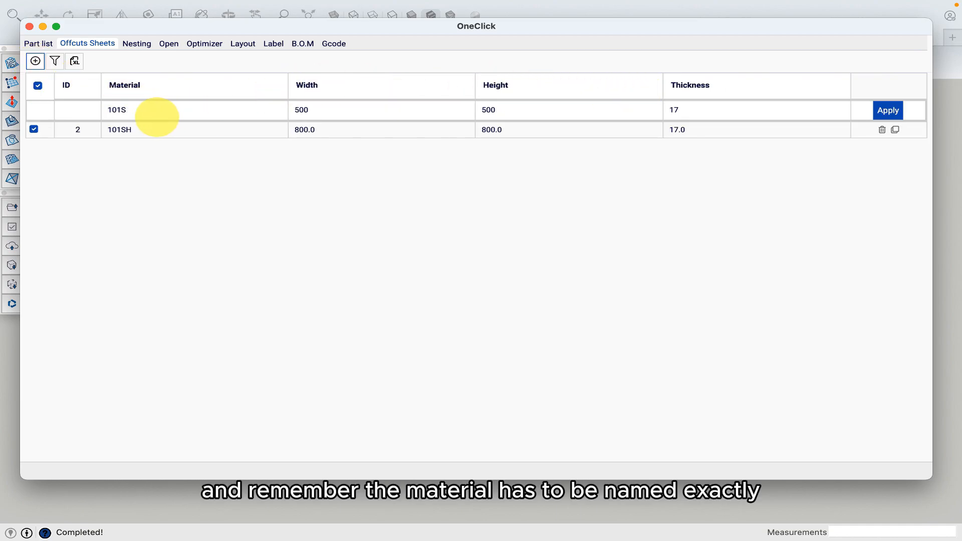
text(H)
click(39, 43)
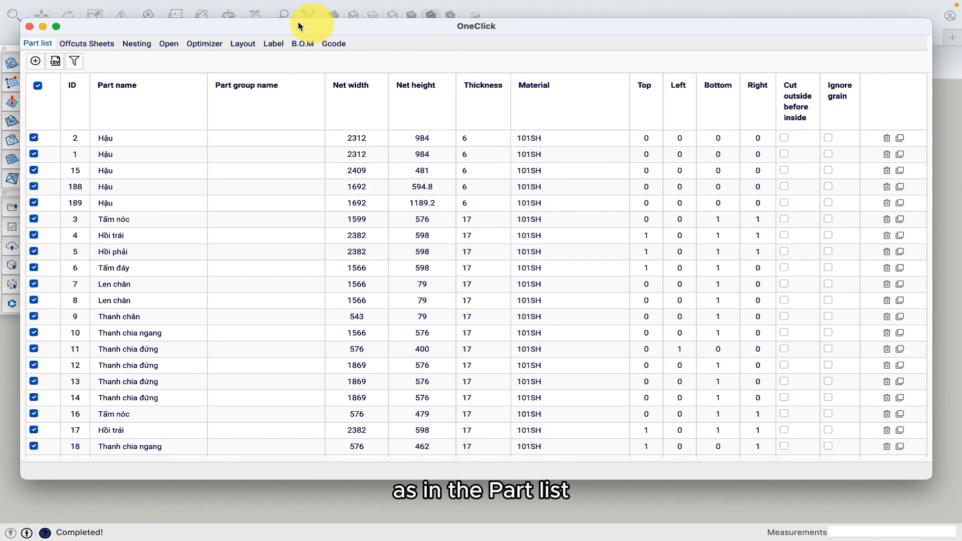
click(110, 50)
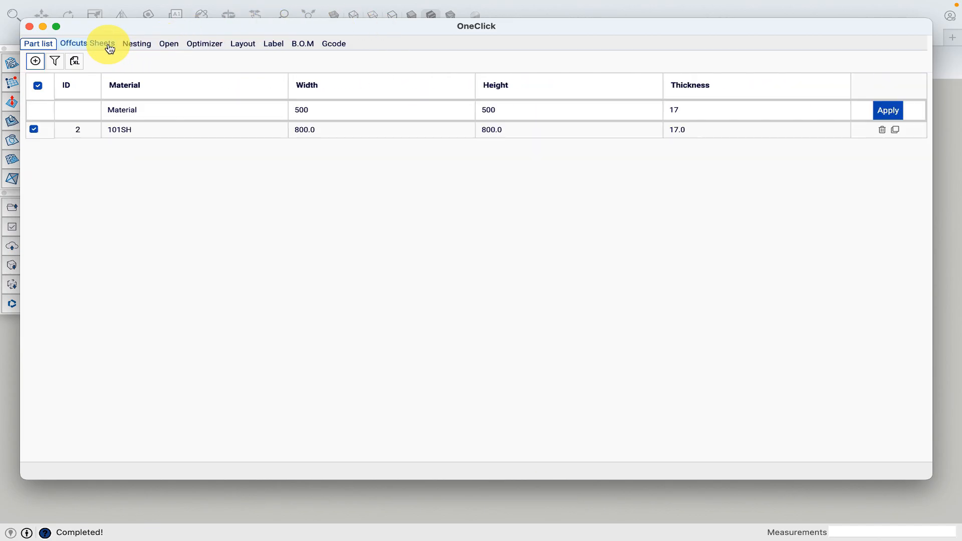
- Add a 101SH offcut sheet with width 700, height 800 and thickness 17
click(144, 115)
text(101SH)
key(Tab)
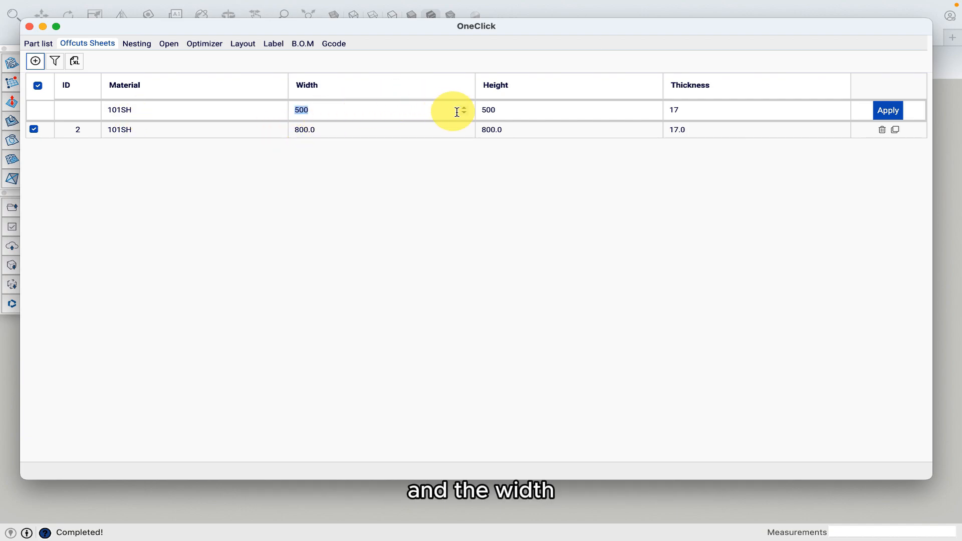
text(700)
click(509, 113)
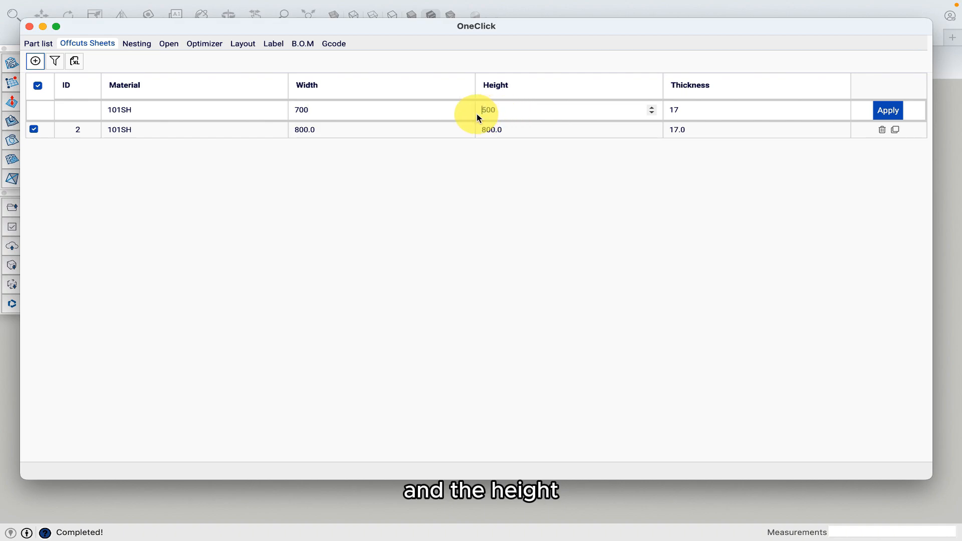
text(800)
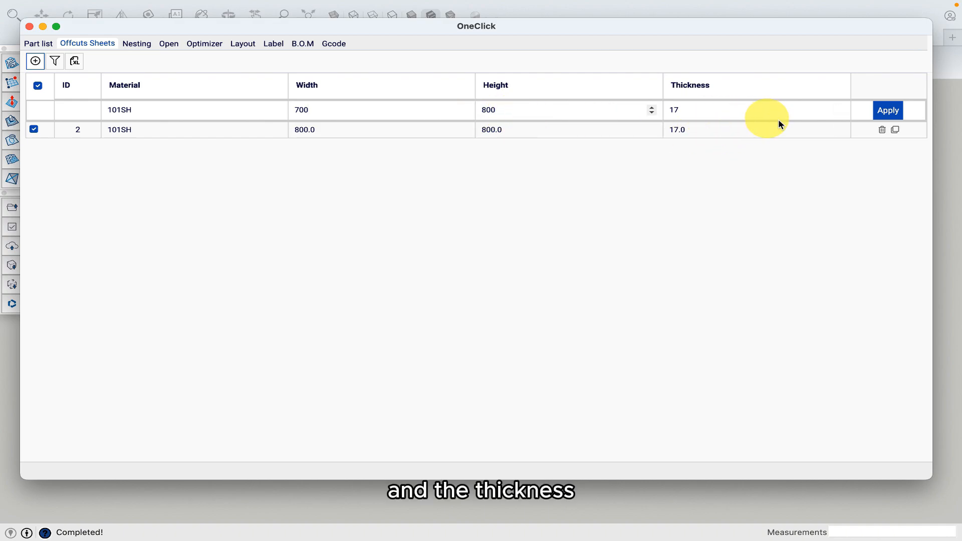
click(895, 107)
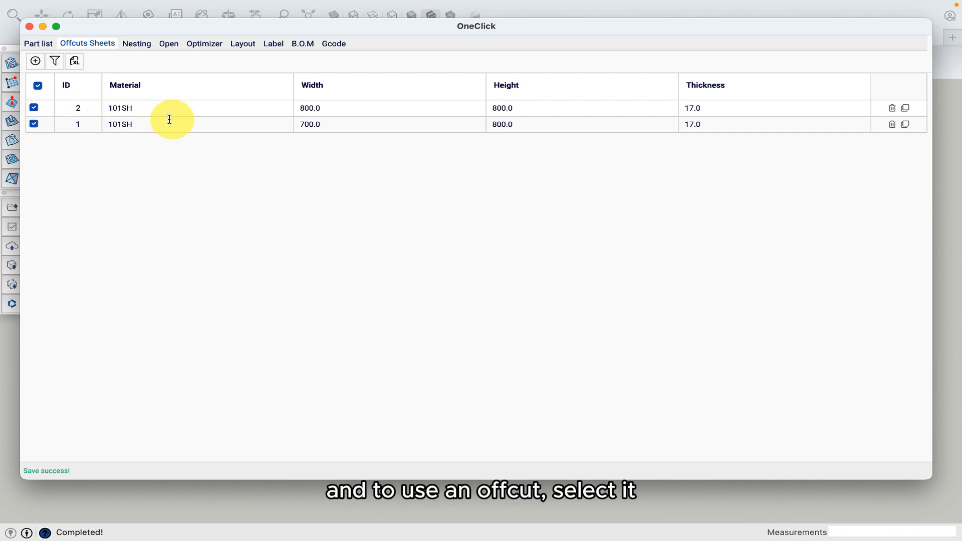
- Leave only the 700 × 800 offcut selected for use and run nesting for all materials
click(35, 108)
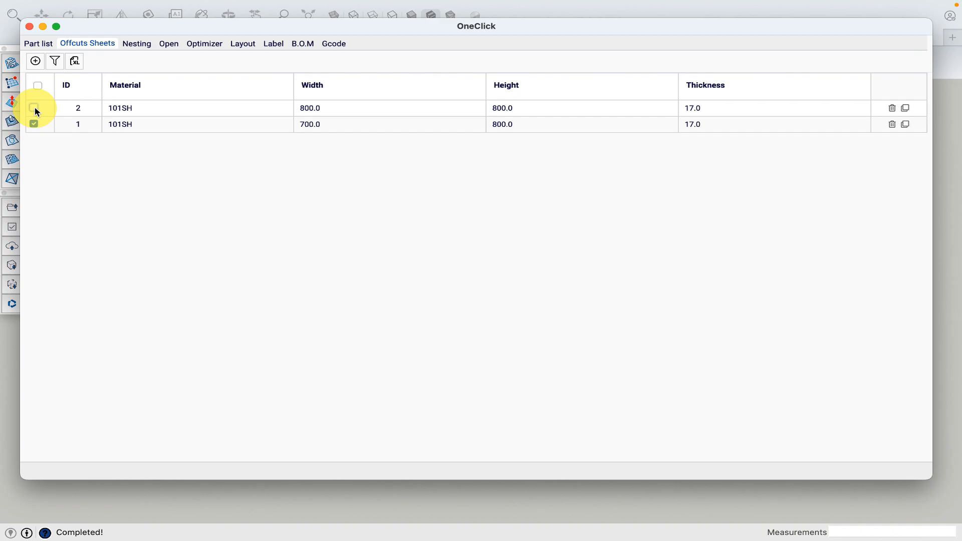
click(530, 104)
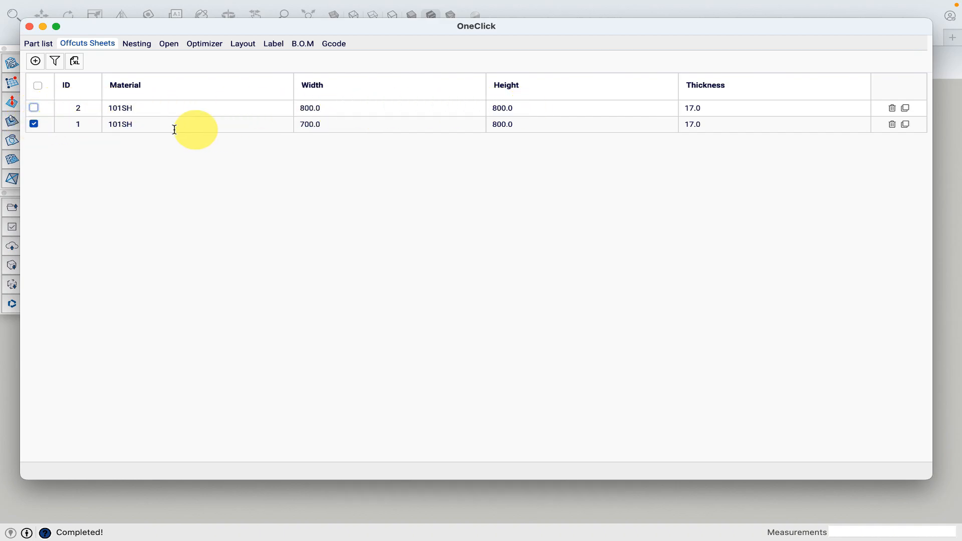
click(136, 44)
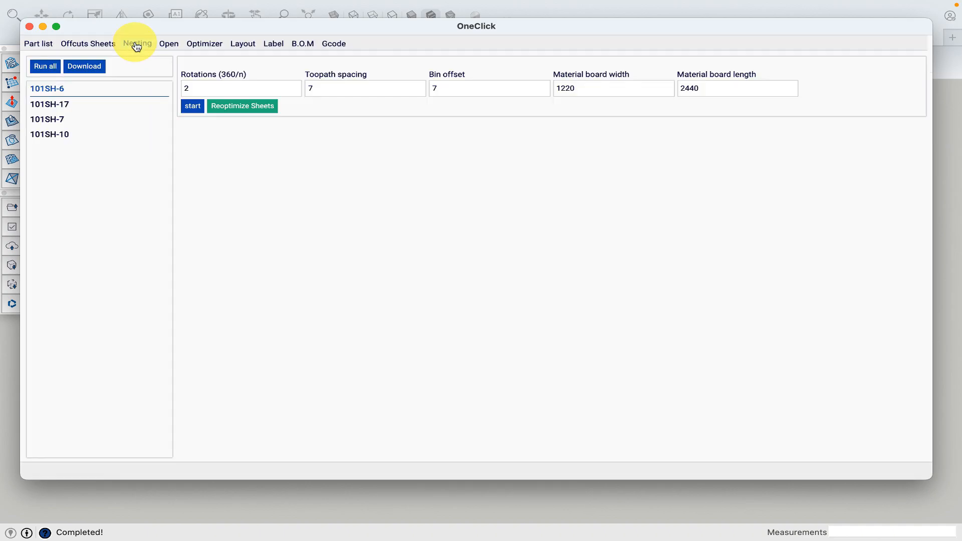
click(45, 67)
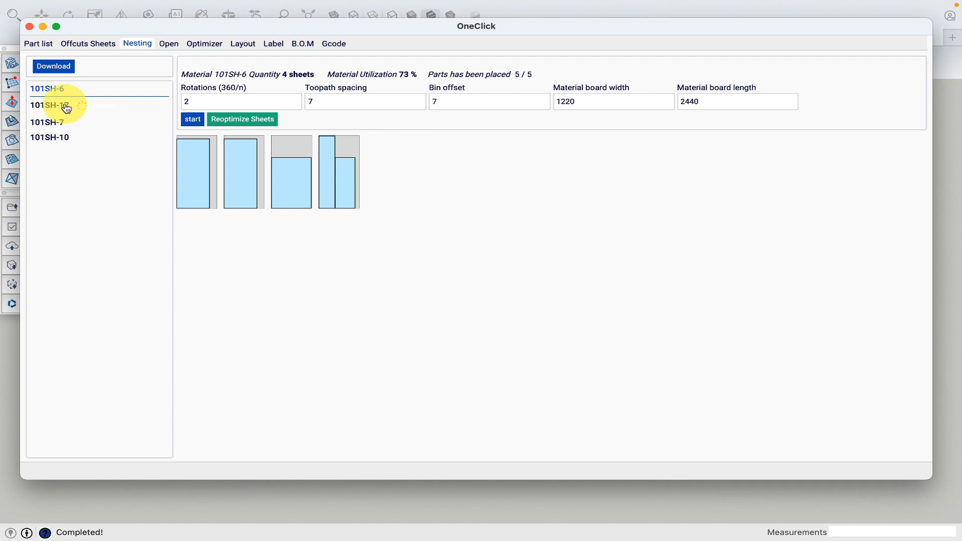
- Reoptimize the third, fifth and sixth sheets in the second row of the 101SH-17 nesting result
click(55, 106)
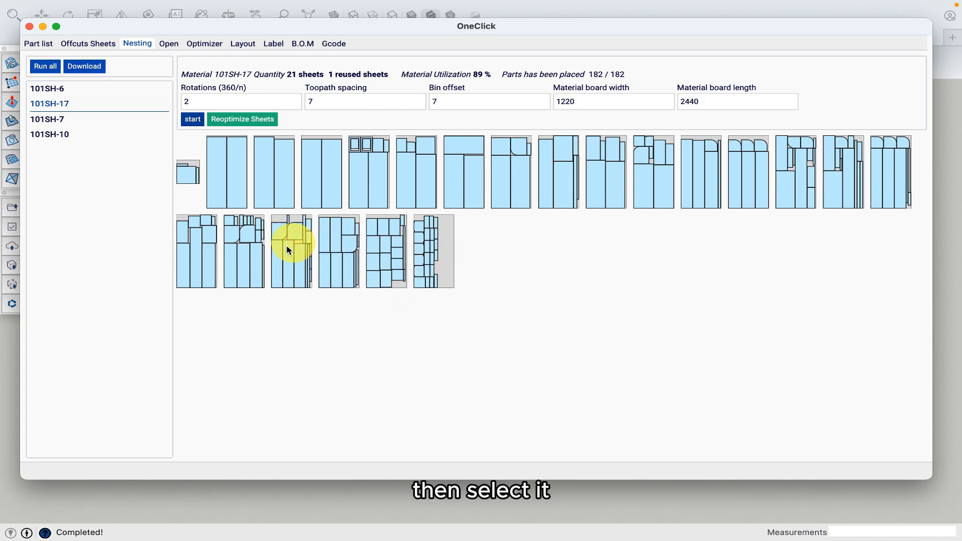
click(292, 257)
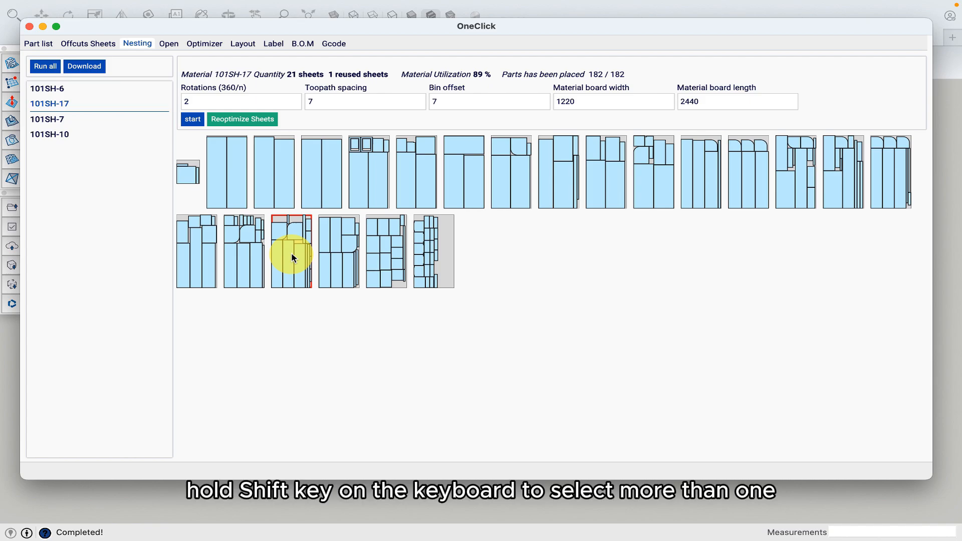
shift+click(385, 256)
shift+click(448, 265)
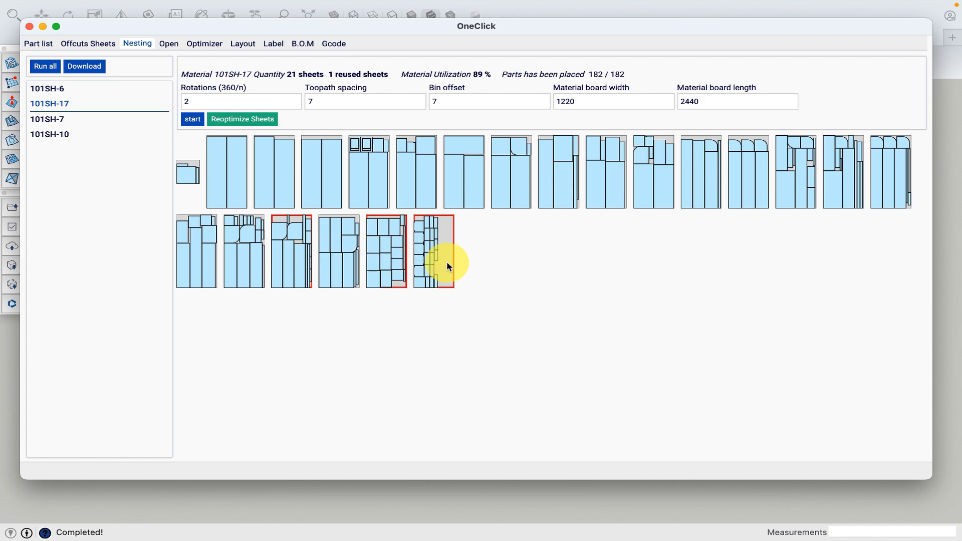
click(244, 120)
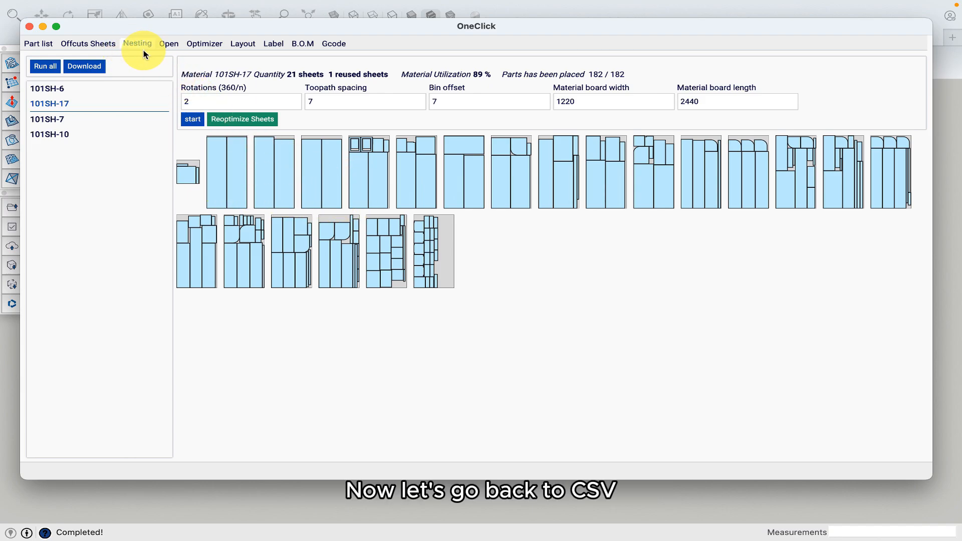
- Import the file sample-partlist (1).csv from the Desktop into the part list
click(38, 43)
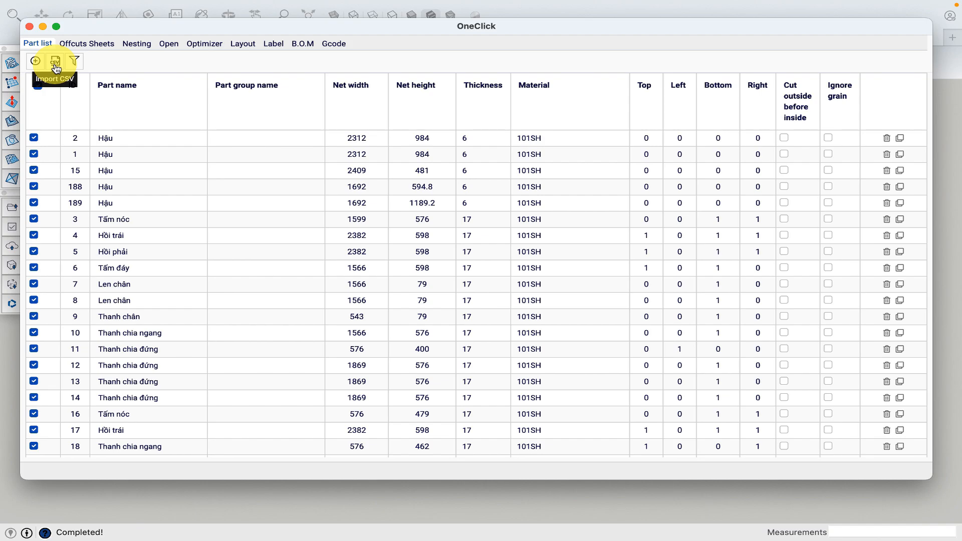
click(56, 66)
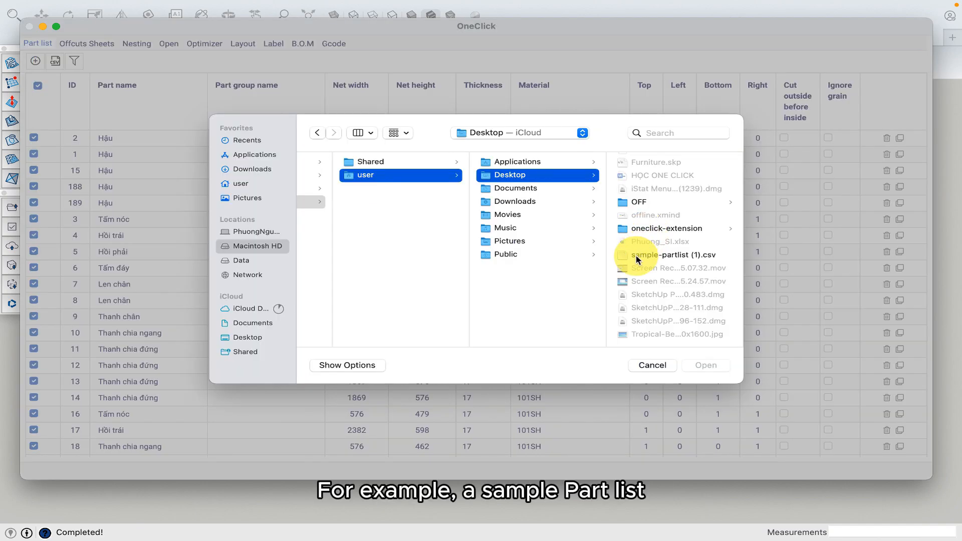
click(637, 255)
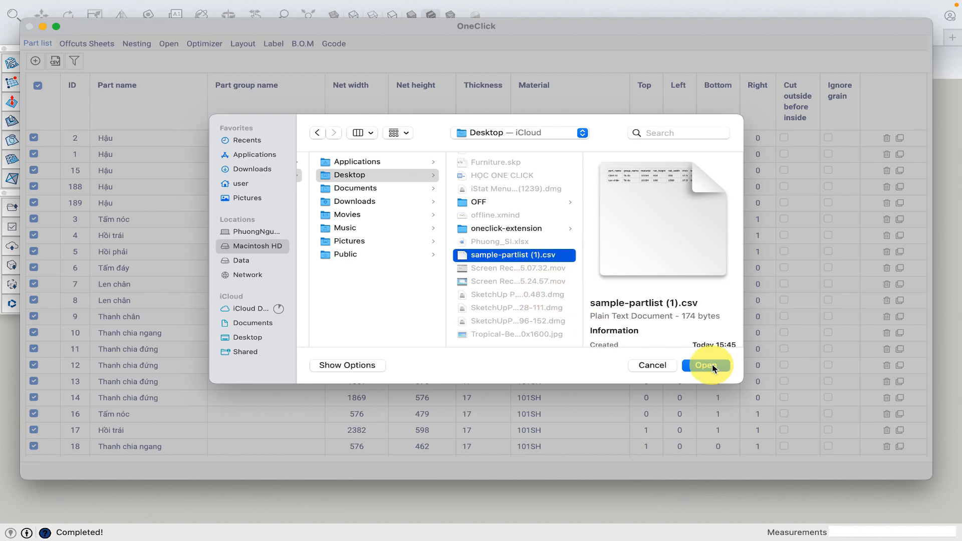
click(710, 366)
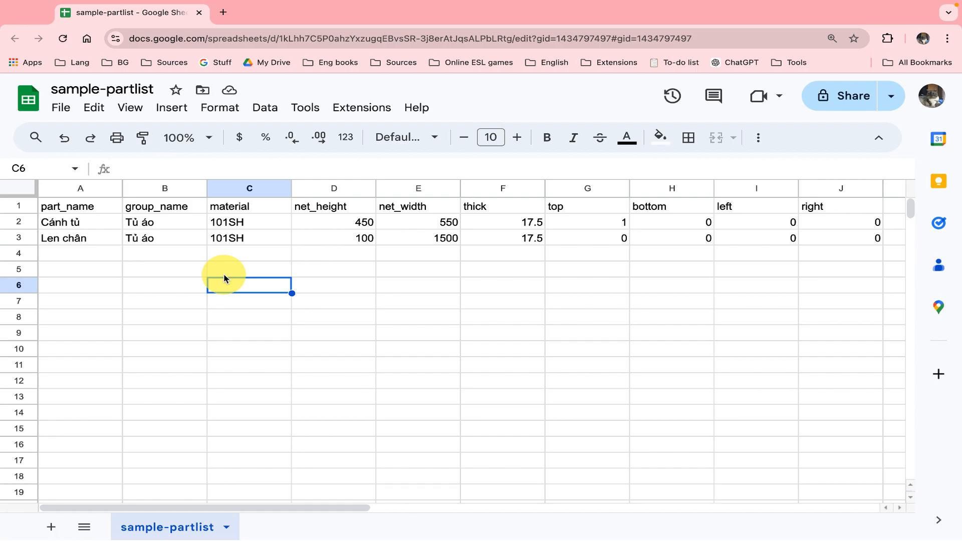
- Switch to the sample-partlist spreadsheet in Google Sheets and check its download formats for comma-separated values
click(99, 207)
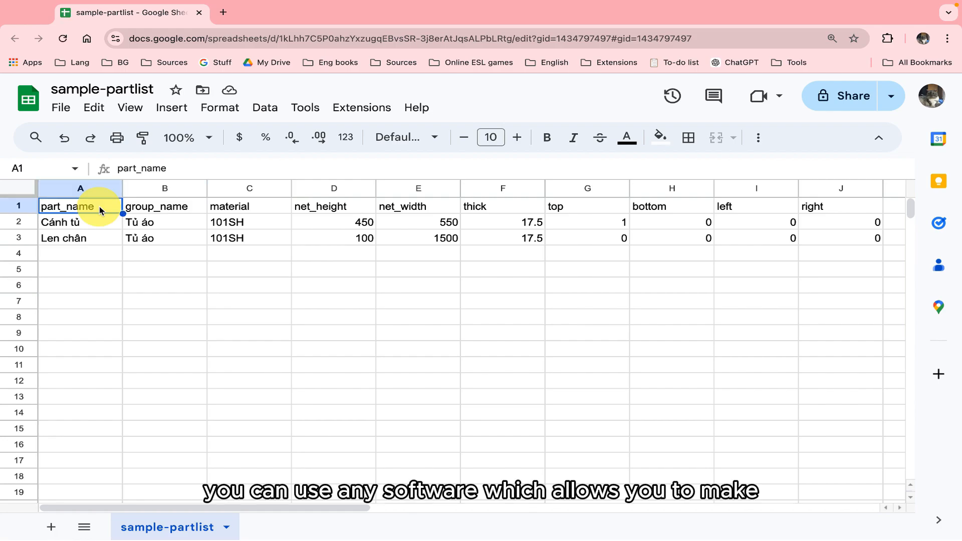
click(62, 109)
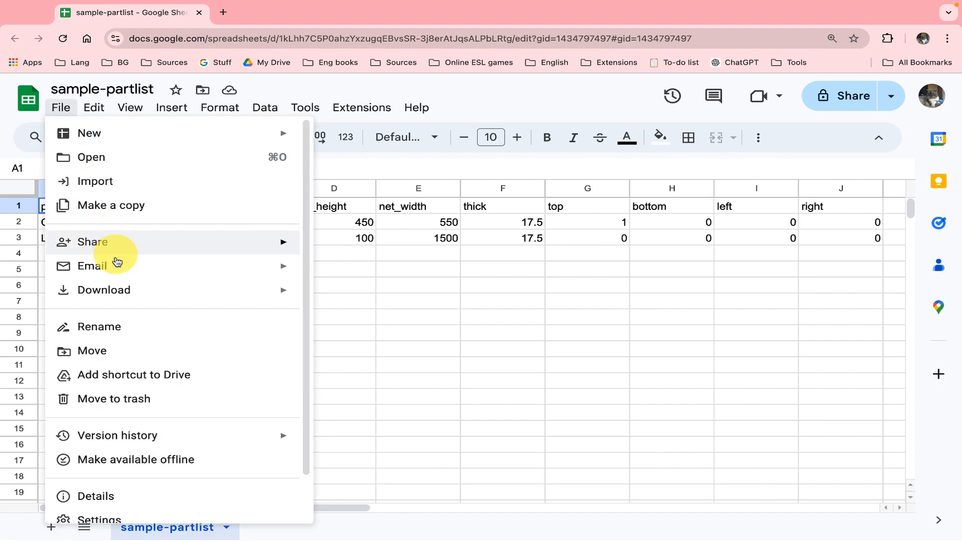
mouse_move(120, 290)
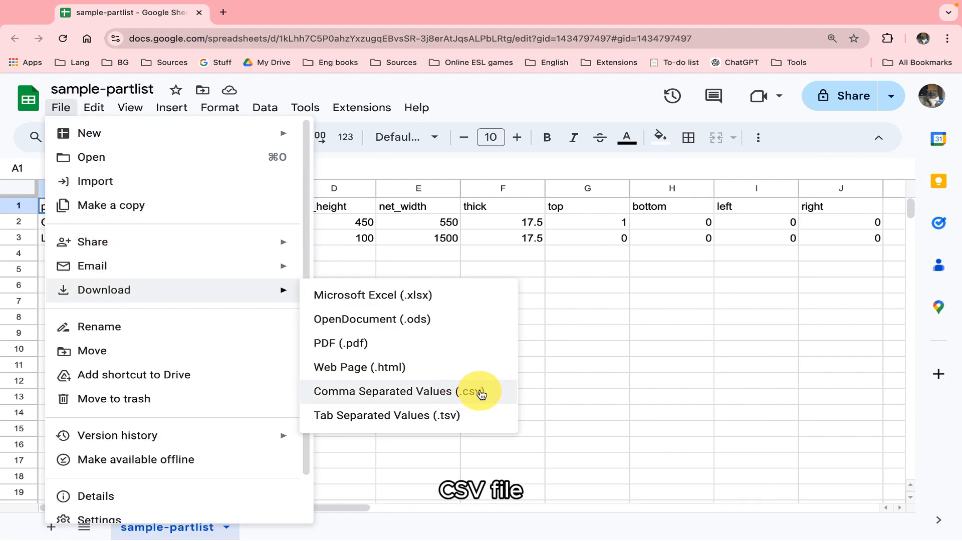
click(565, 369)
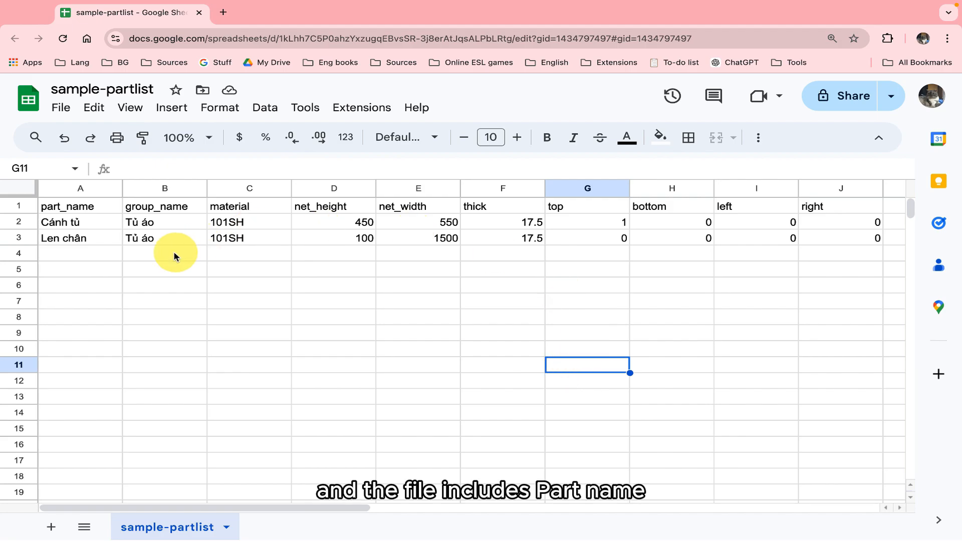
- Examine the part list's header columns from part_name through group, material, net height and net width to thick
click(82, 201)
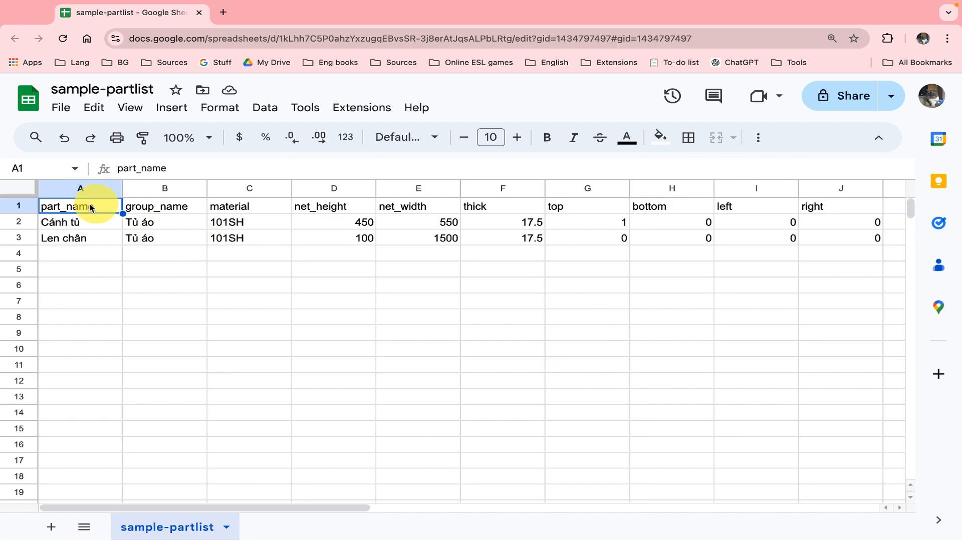
click(168, 210)
click(247, 208)
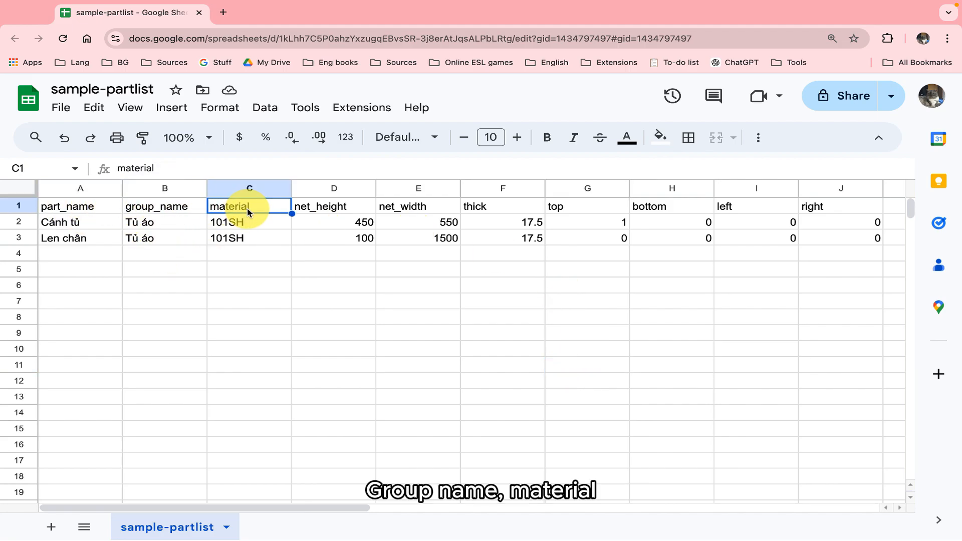
click(334, 208)
click(418, 206)
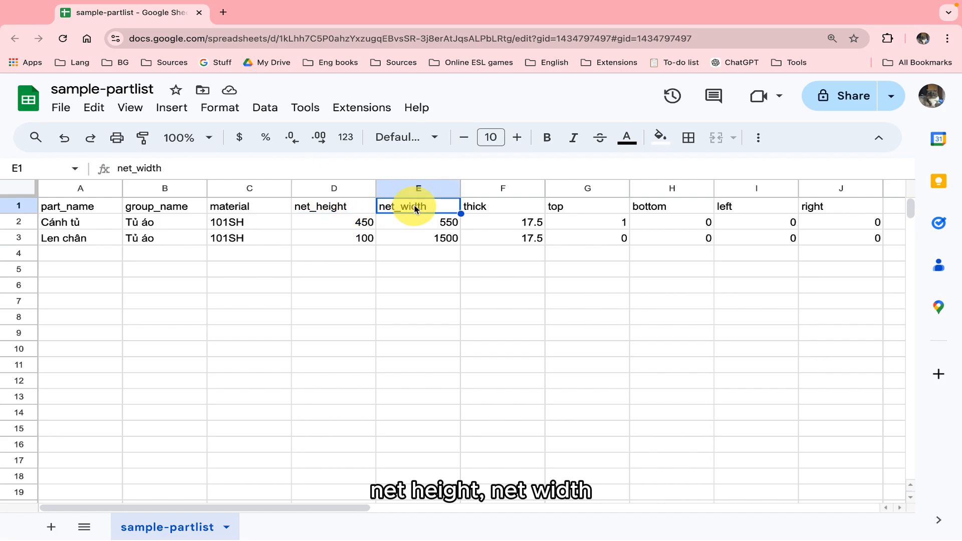
click(500, 207)
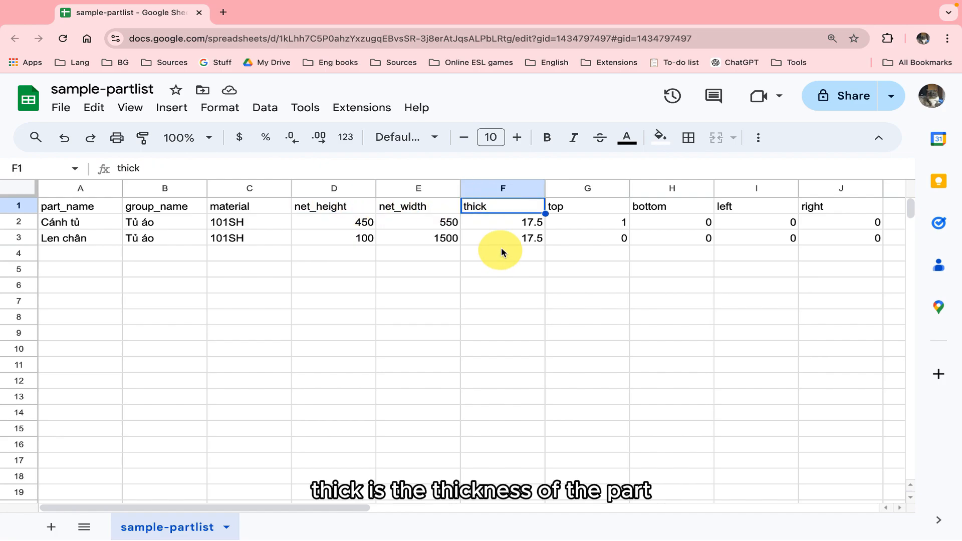
- Examine the top, bottom, left and right edge banding columns and the values given for the first part
click(552, 208)
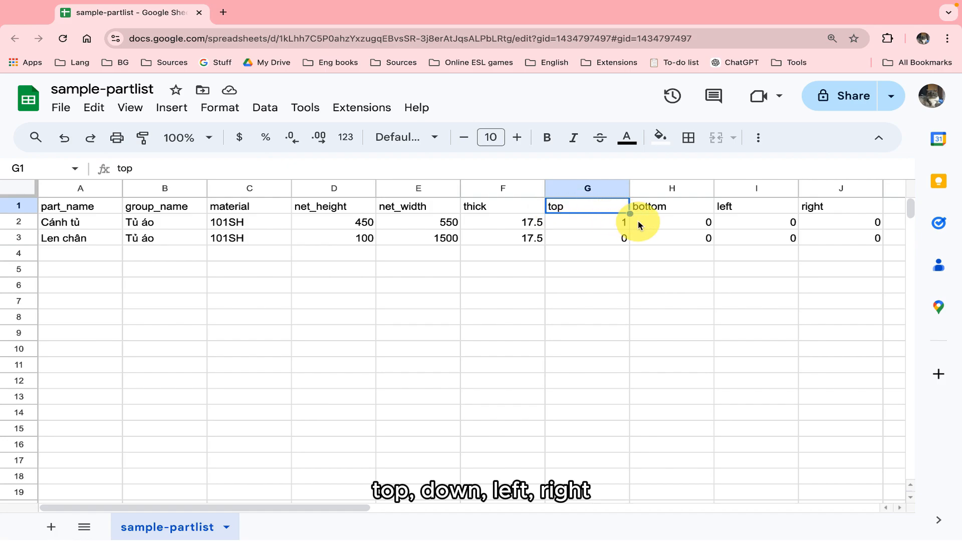
click(832, 207)
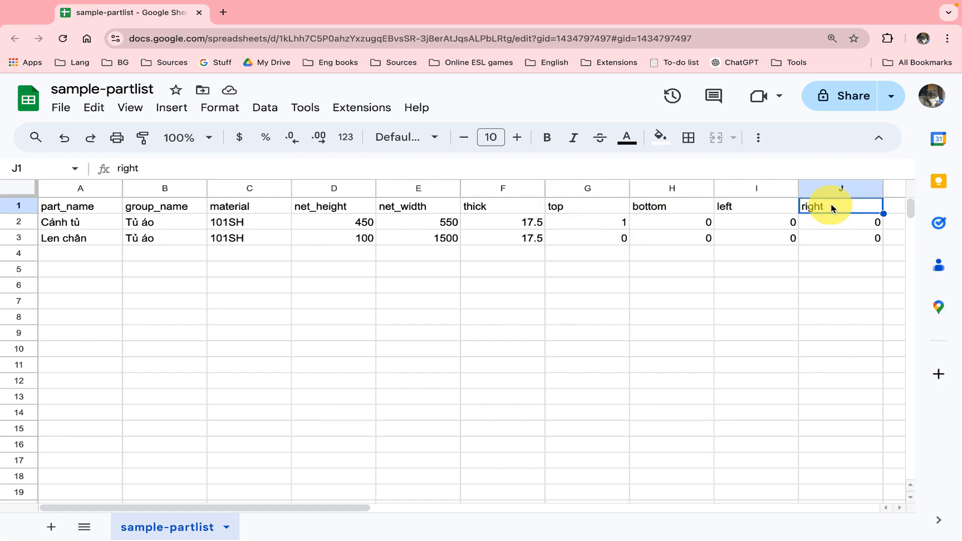
click(687, 205)
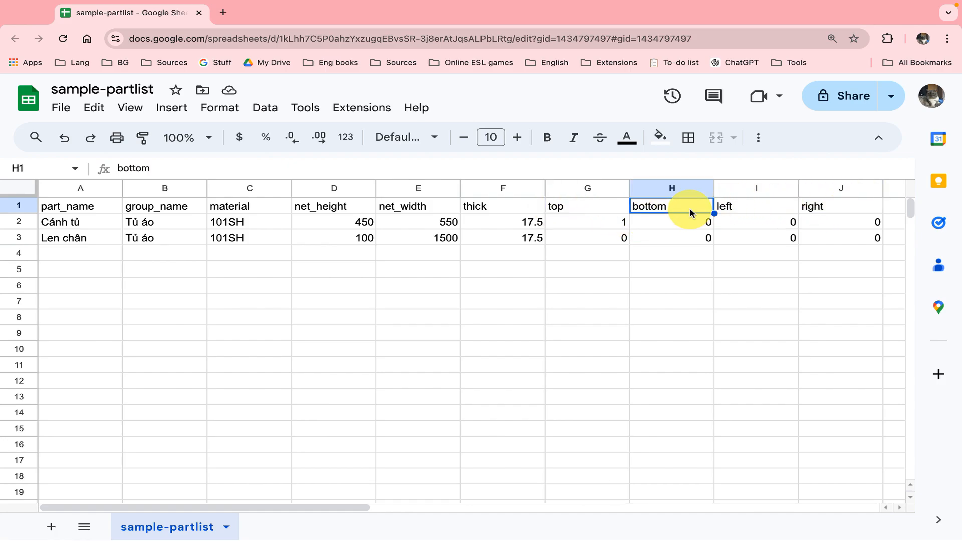
click(610, 222)
scroll(667, 234, right, 2)
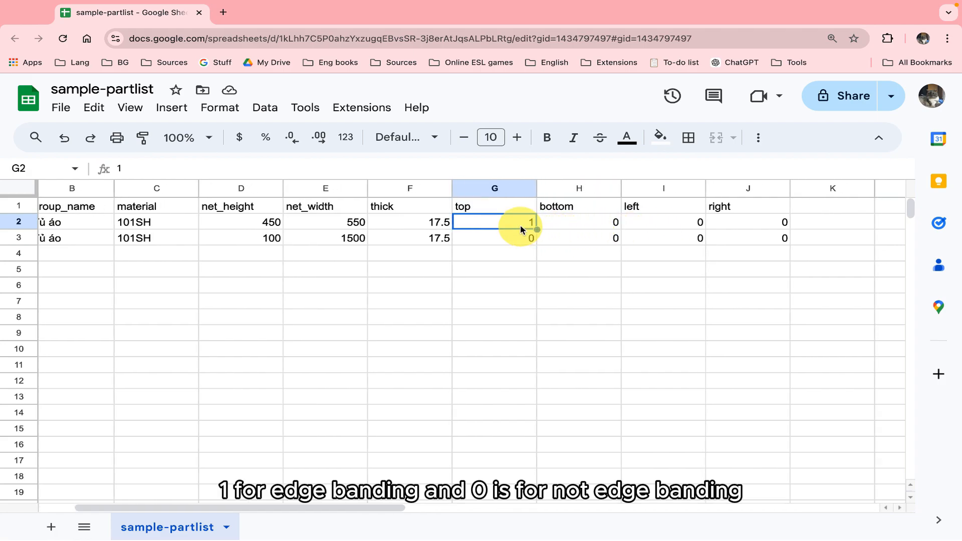
click(550, 223)
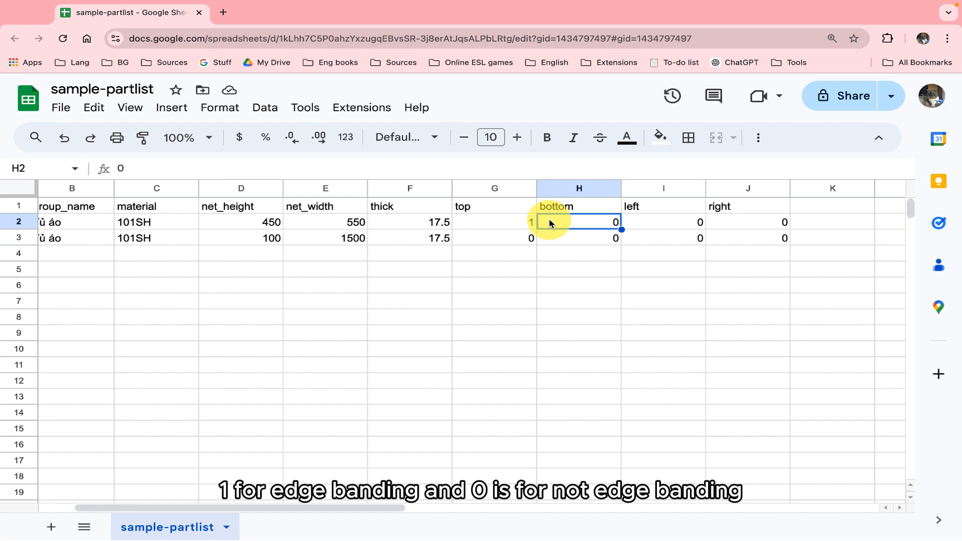